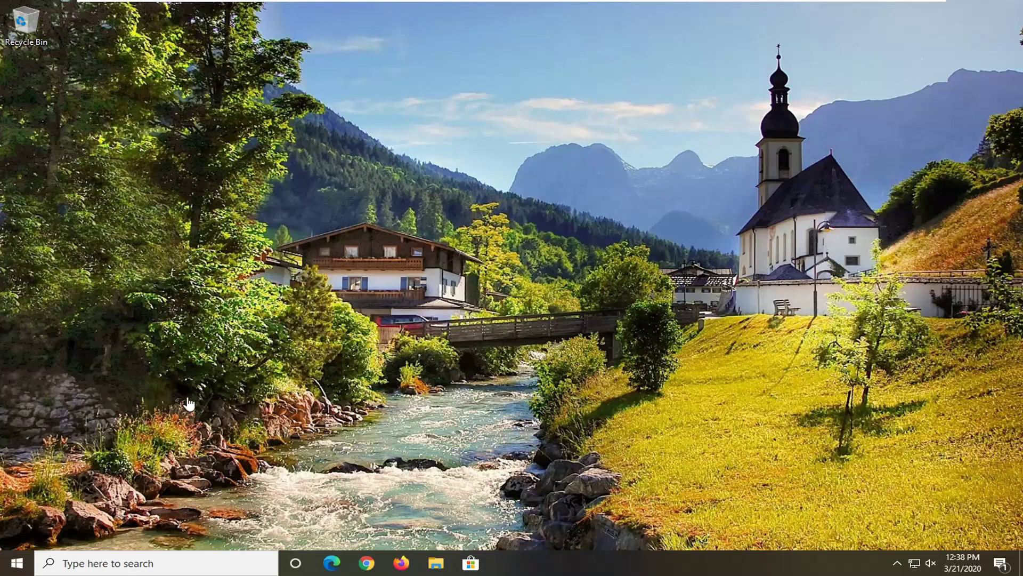
Launch Command Prompt as administrator from a Start search for 'cmd', approving the UAC prompt
{"action": "left_click", "coordinate": [12, 564]}
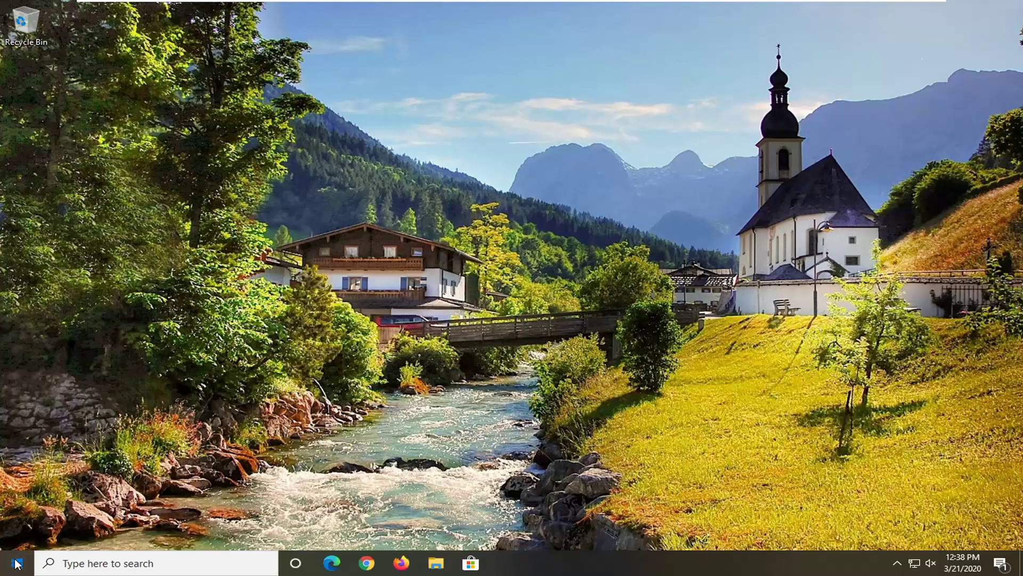
{"action": "type", "text": "cmd"}
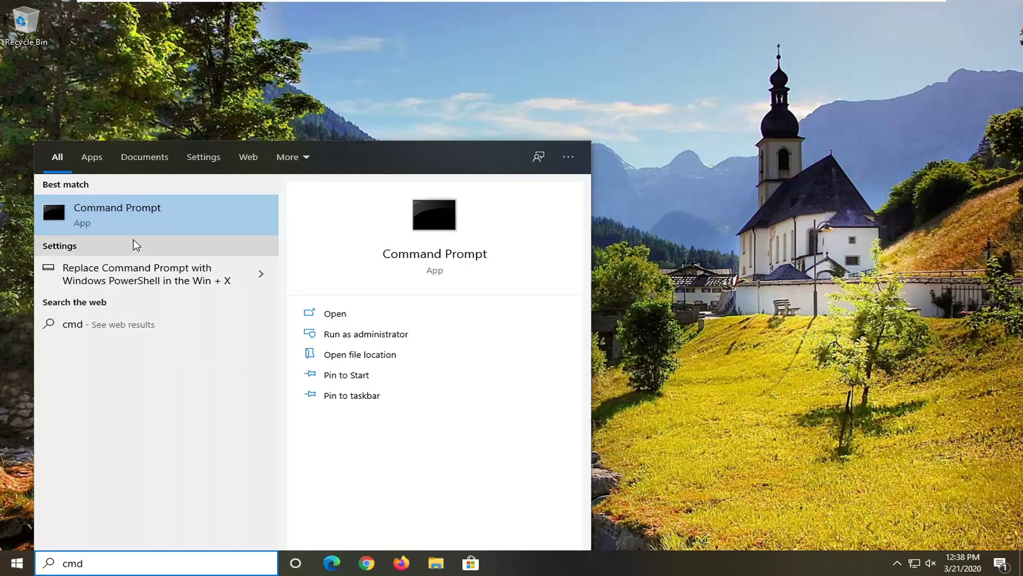
{"action": "right_click", "coordinate": [122, 211]}
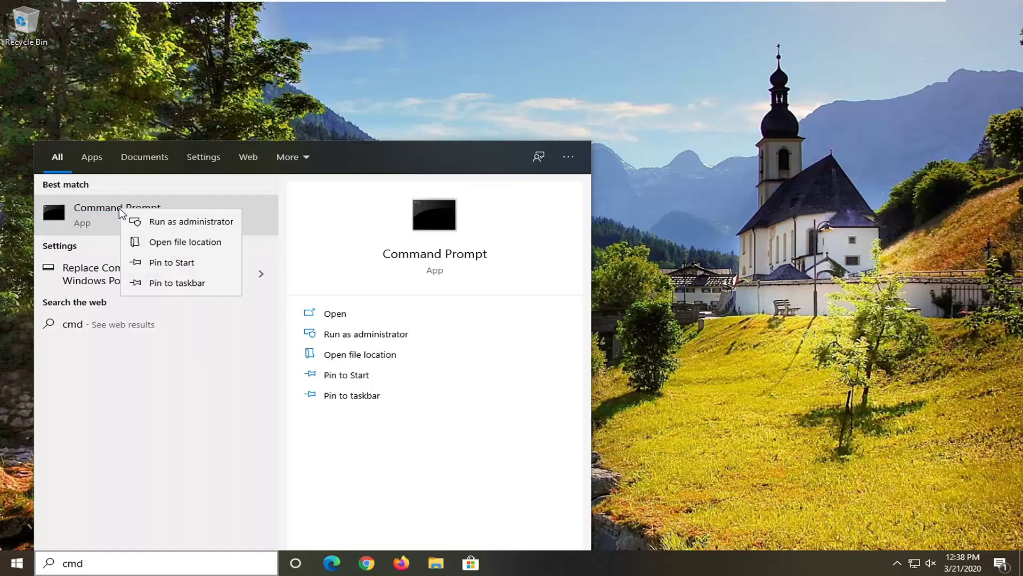
{"action": "left_click", "coordinate": [185, 223]}
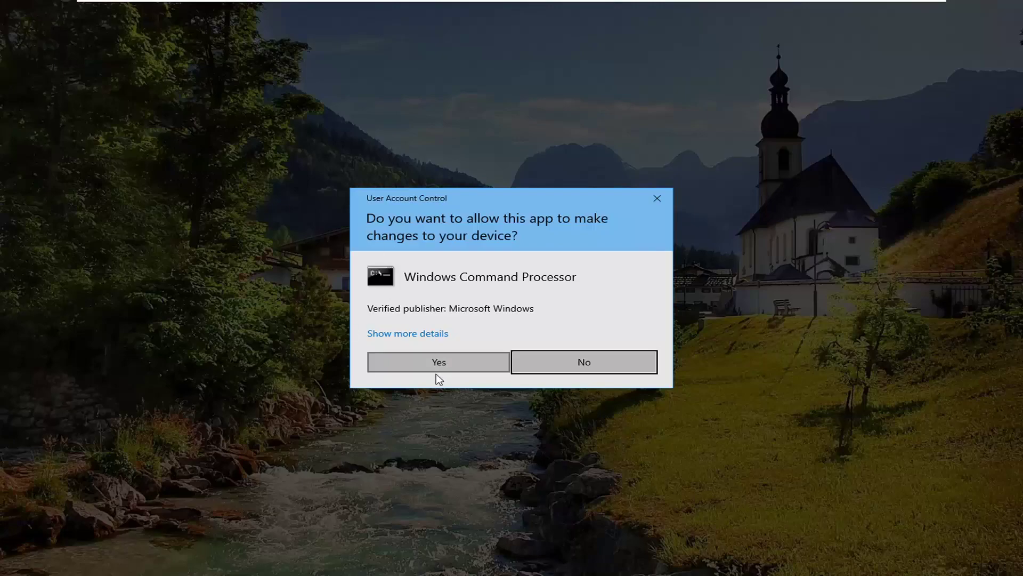
{"action": "left_click", "coordinate": [473, 366]}
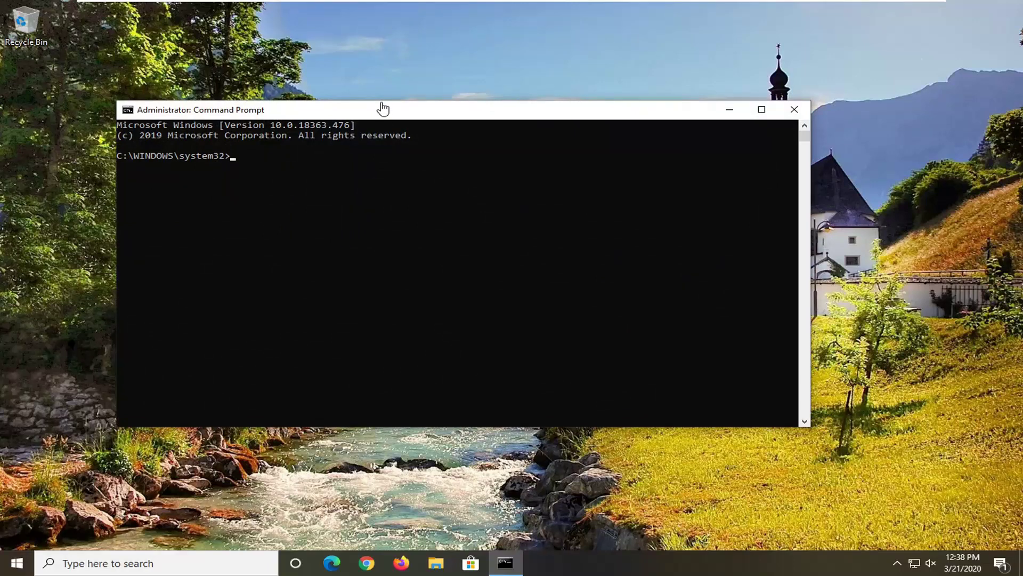
Move the console window, then run 'netsh winsock reset catalog' to reset the Winsock catalog
{"action": "left_click_drag", "start_coordinate": [406, 117], "coordinate": [445, 109]}
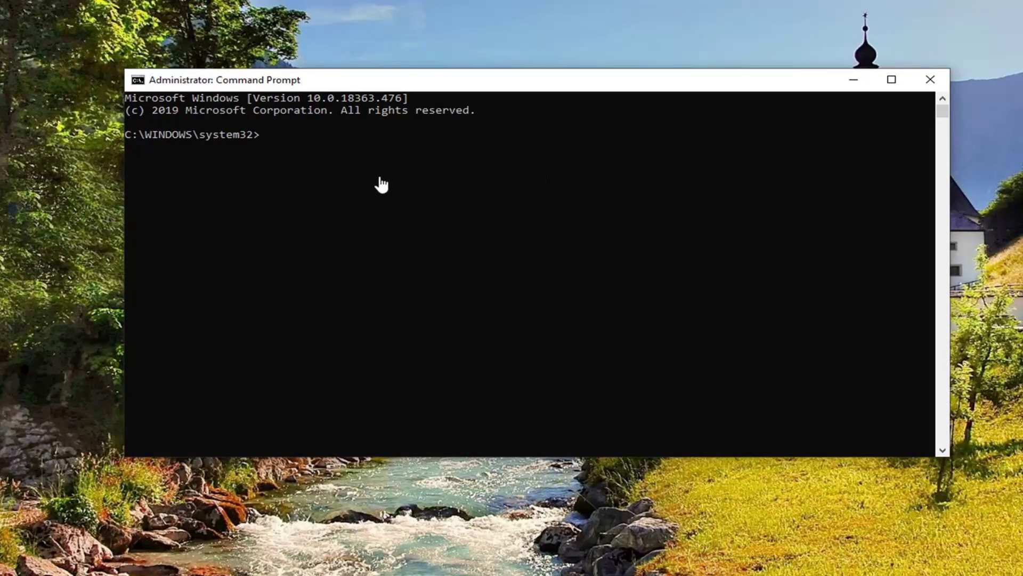
{"action": "type", "text": "netsh"}
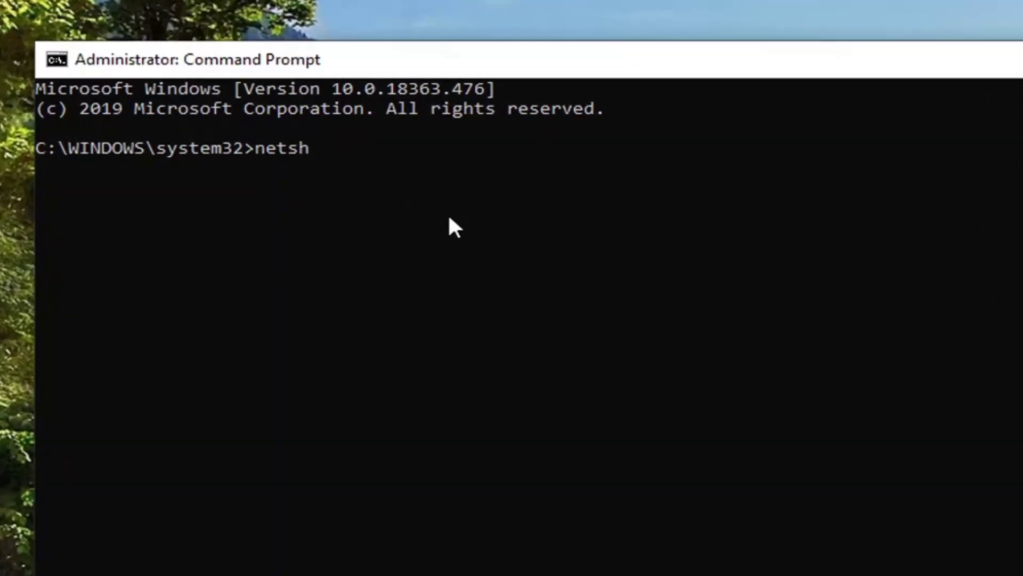
{"action": "type", "text": " winso"}
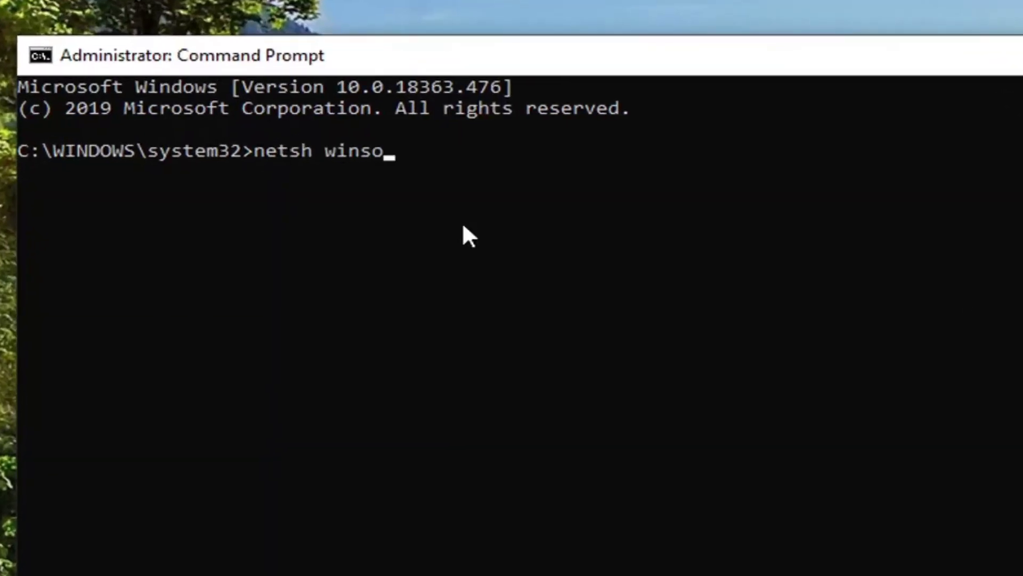
{"action": "type", "text": "ck res"}
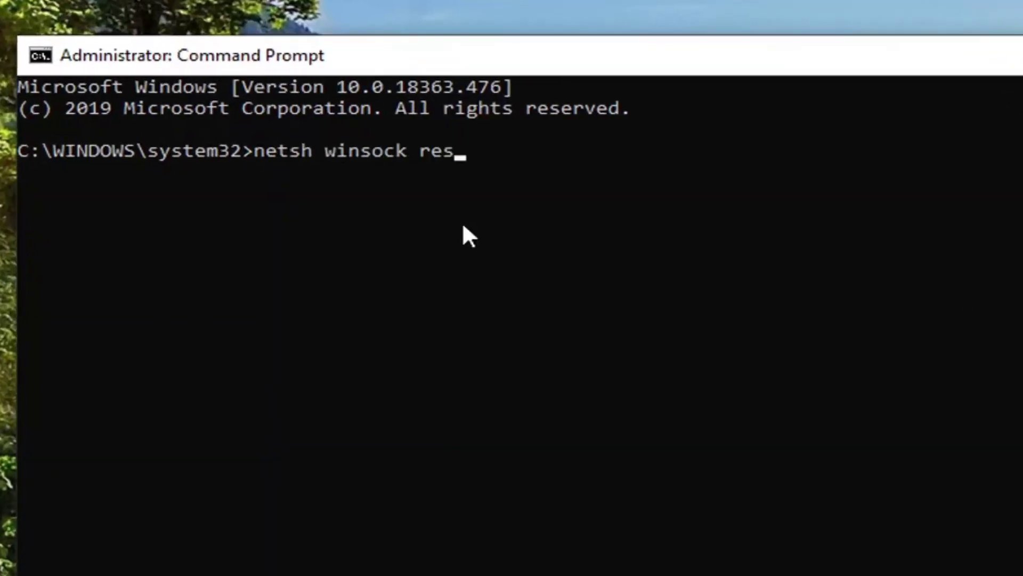
{"action": "type", "text": "et cat"}
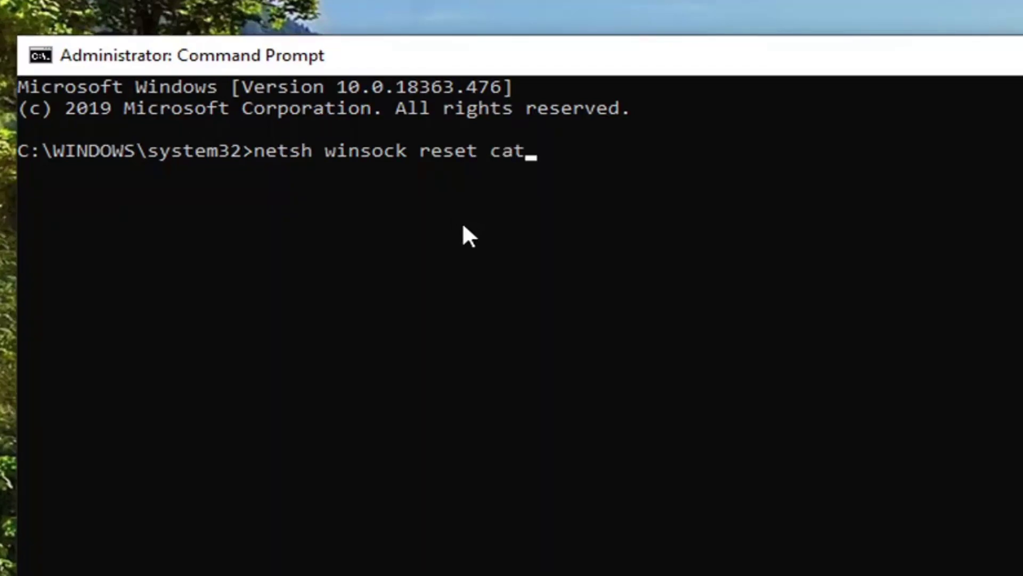
{"action": "type", "text": "alog"}
{"action": "key", "text": "Return"}
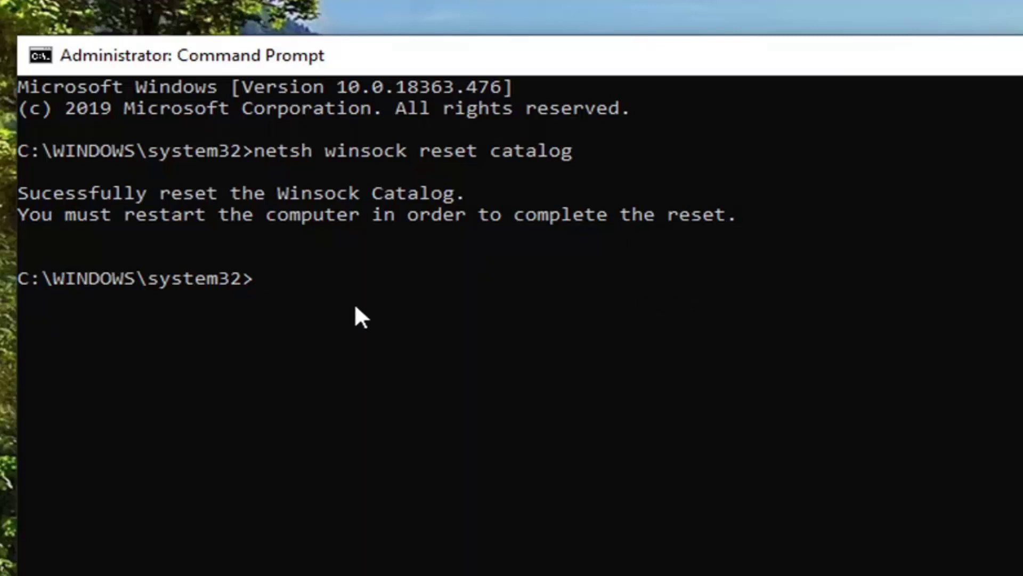
Run 'netsh int ipv4 reset reset.log' to reset IPv4 settings, logging output to reset.log
{"action": "type", "text": "netsh"}
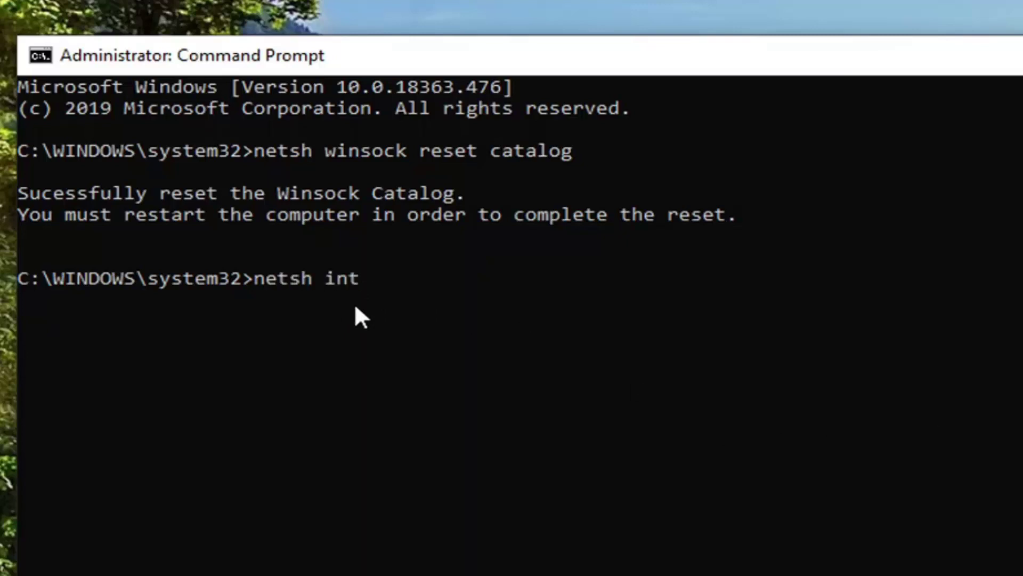
{"action": "type", "text": " int ipv4 reset"}
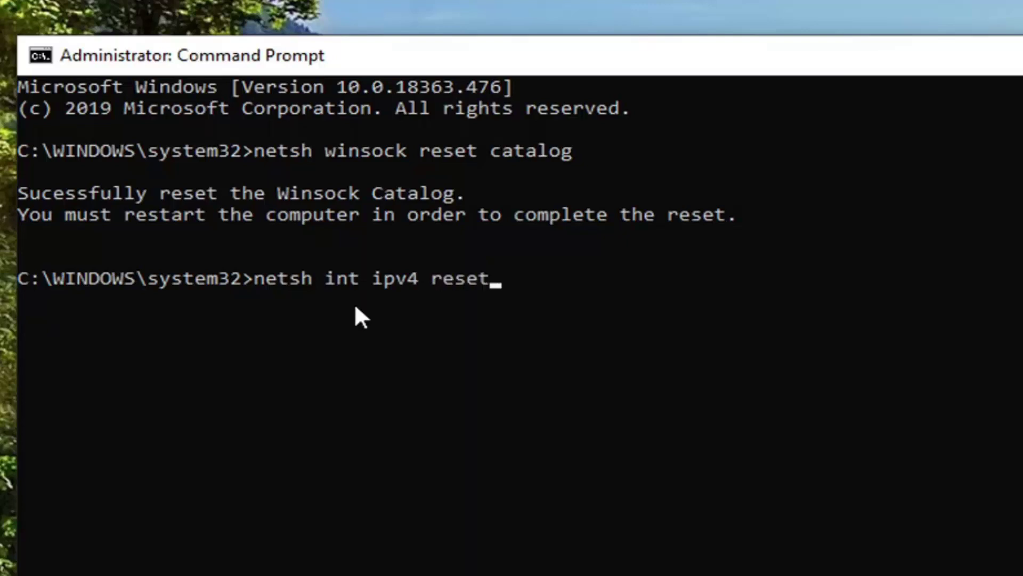
{"action": "type", "text": " reset.log"}
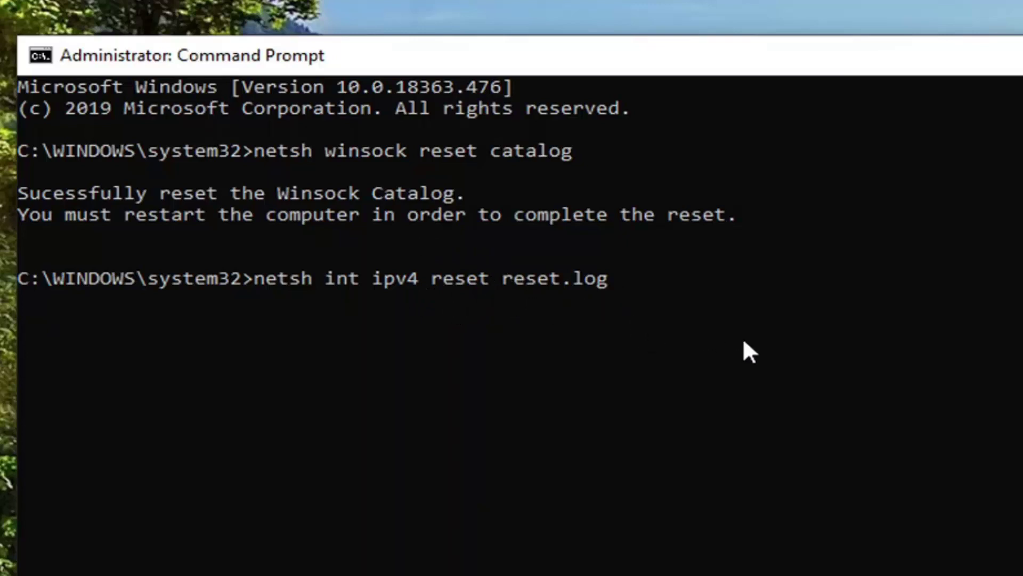
{"action": "key", "text": "Return"}
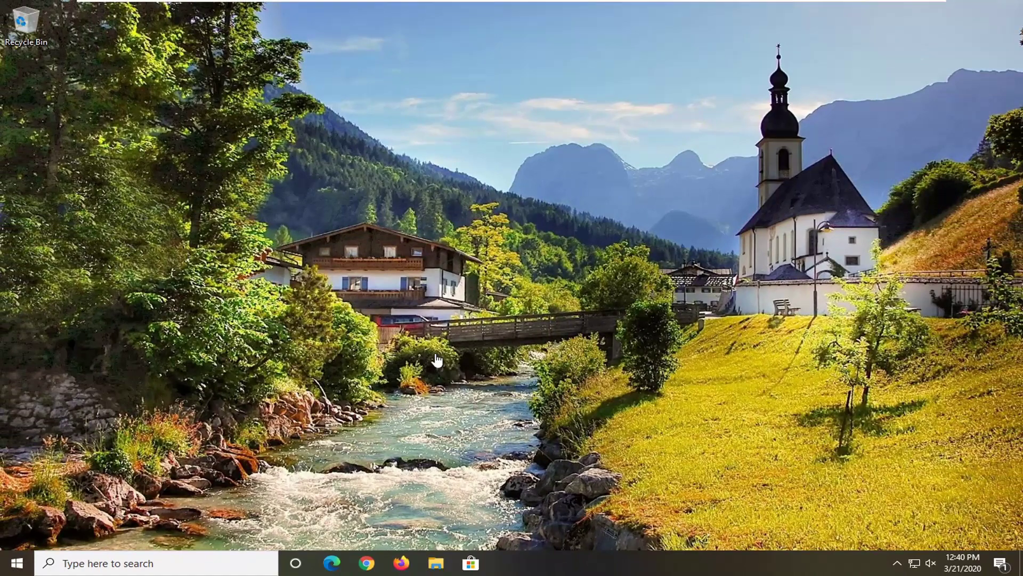
Search the Start menu for 'device manager' and open Device Manager
{"action": "left_click", "coordinate": [16, 564]}
{"action": "type", "text": "device manager"}
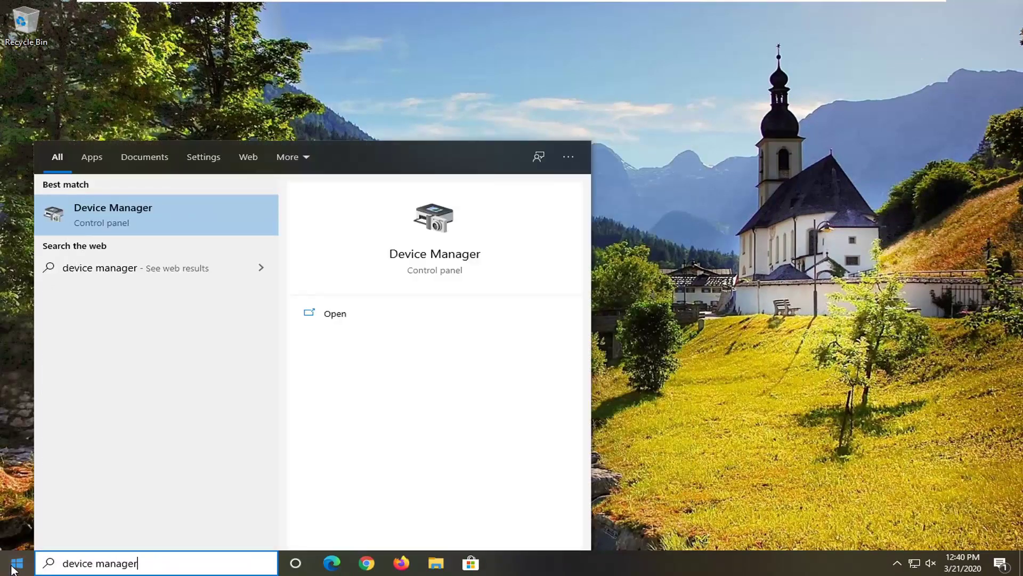
{"action": "left_click", "coordinate": [119, 215]}
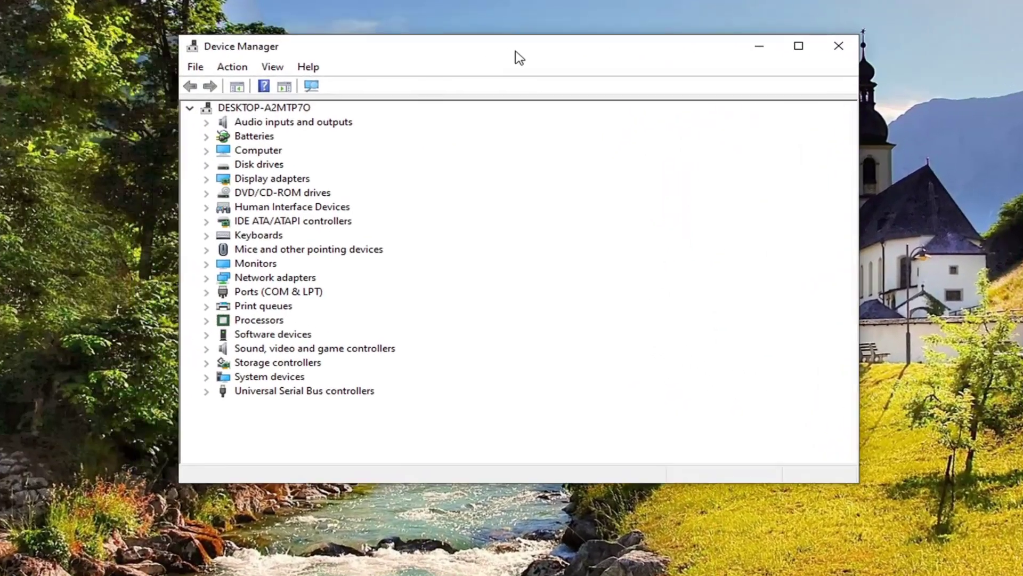
Uninstall the Intel(R) 82574L Gigabit Network Connection from the Network adapters category
{"action": "left_click", "coordinate": [274, 279]}
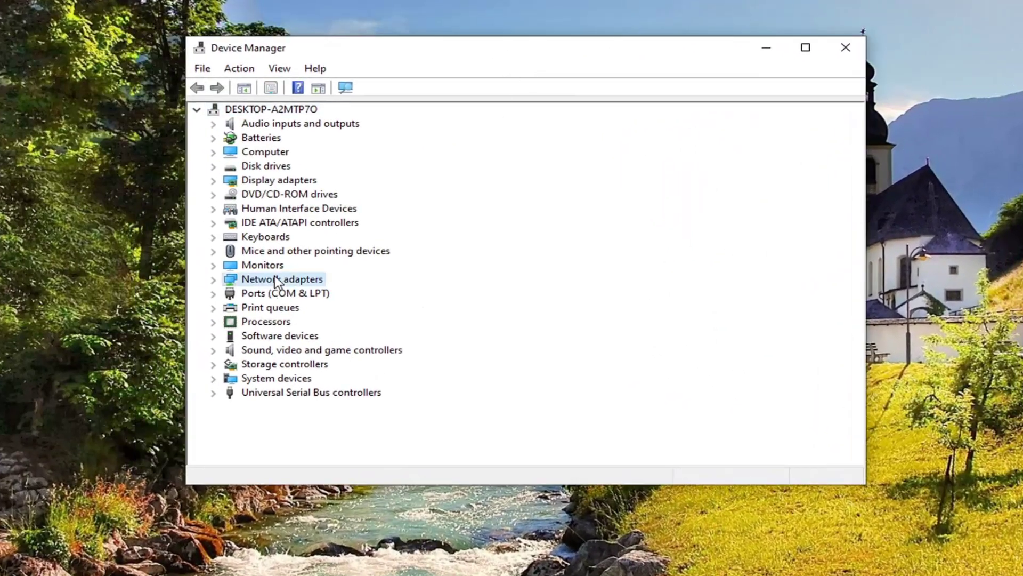
{"action": "double_click", "coordinate": [269, 282]}
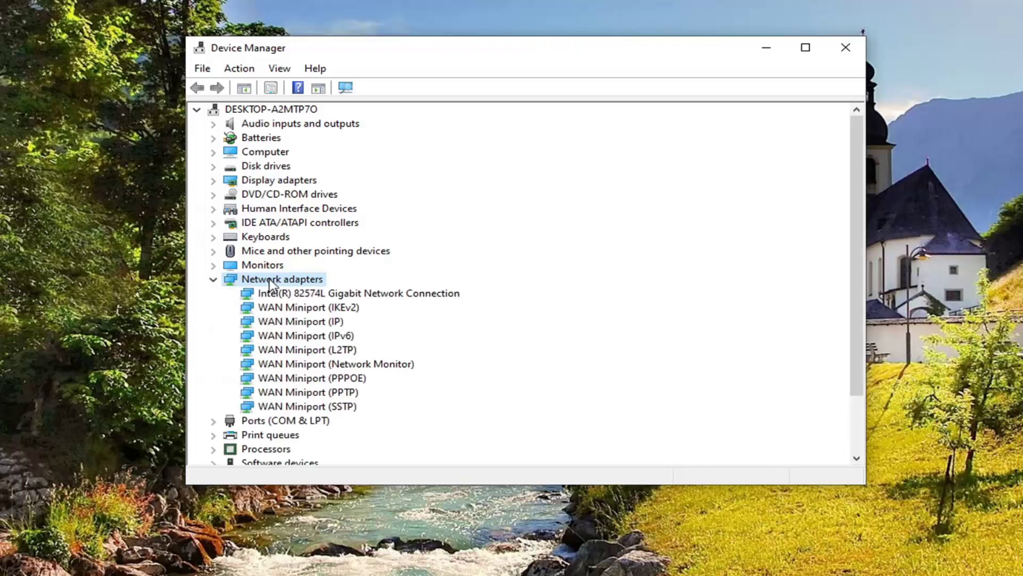
{"action": "left_click", "coordinate": [415, 298]}
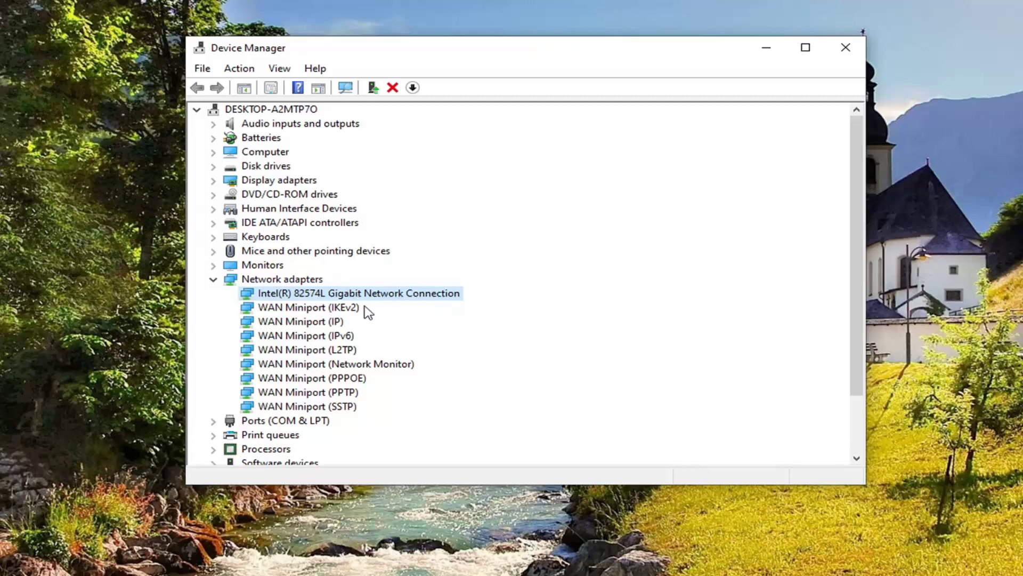
{"action": "right_click", "coordinate": [323, 293]}
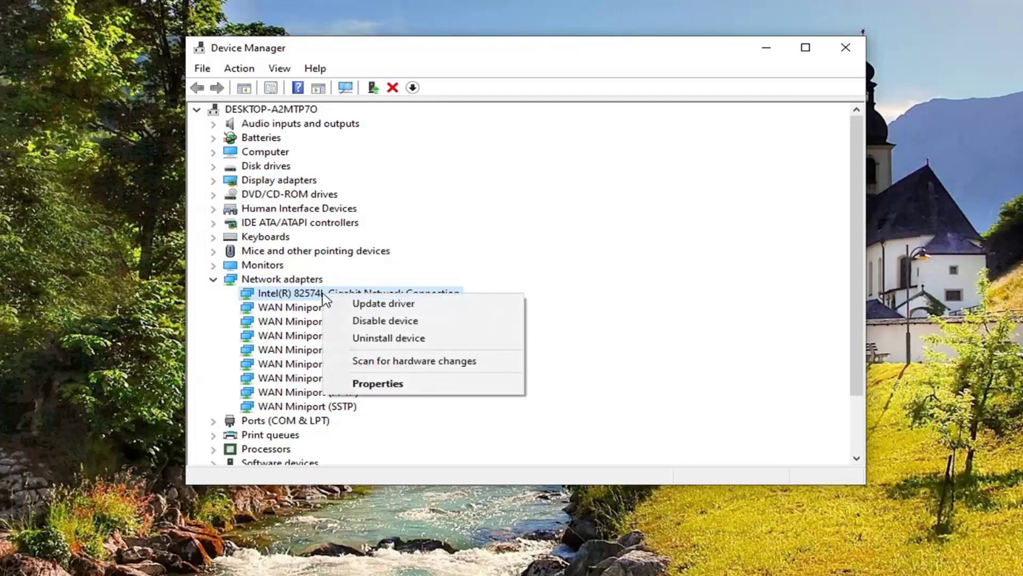
{"action": "left_click", "coordinate": [376, 338]}
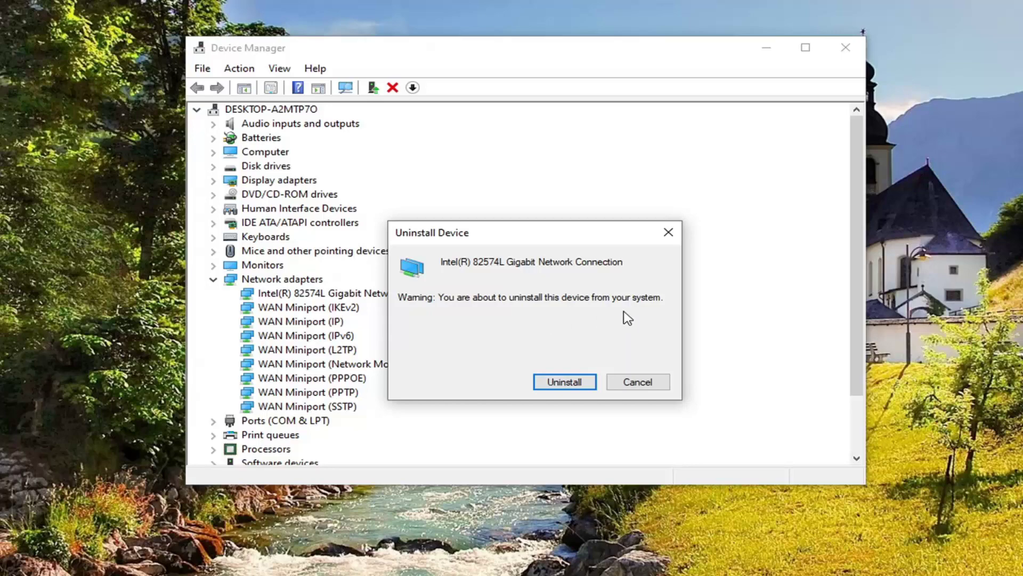
{"action": "left_click", "coordinate": [560, 385]}
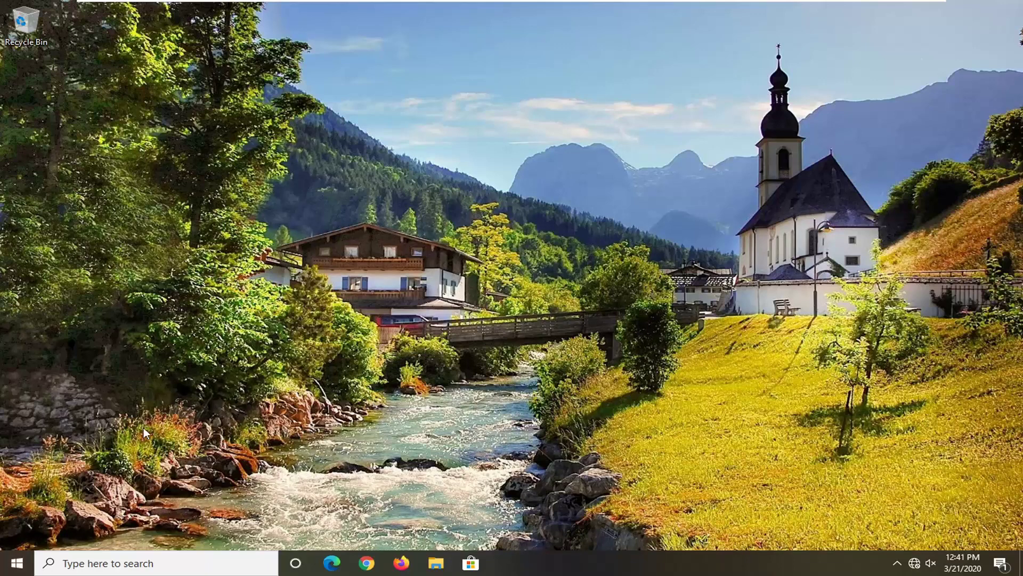
Search the Start menu for 'network reset' and open that Settings result
{"action": "left_click", "coordinate": [8, 568]}
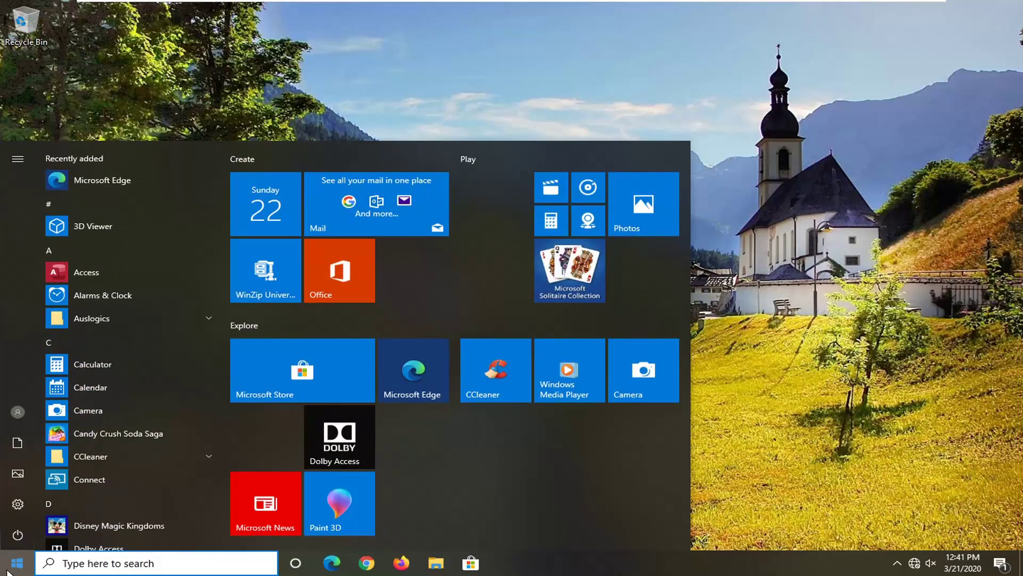
{"action": "left_click", "coordinate": [96, 562]}
{"action": "type", "text": "network"}
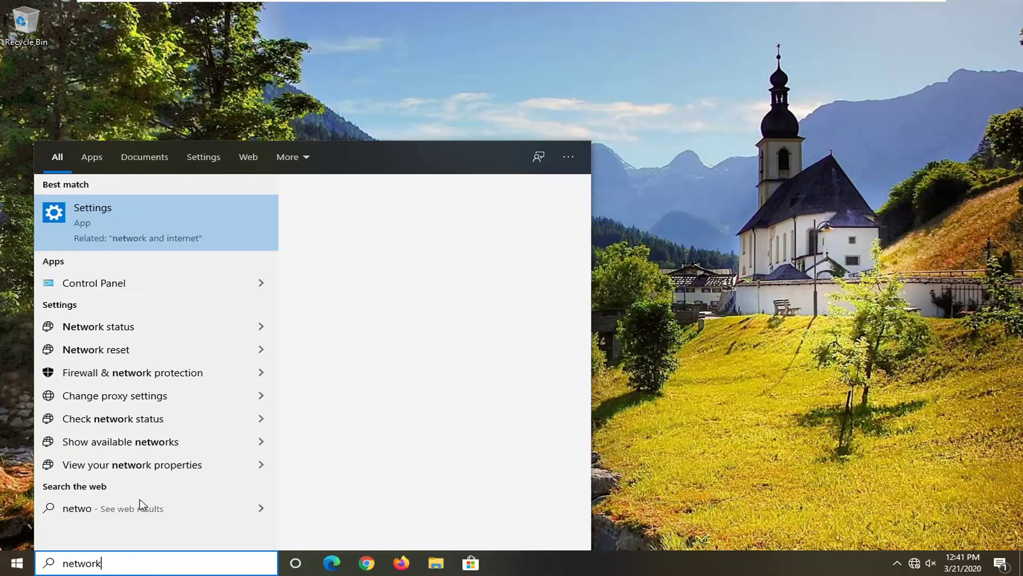
{"action": "type", "text": " reset"}
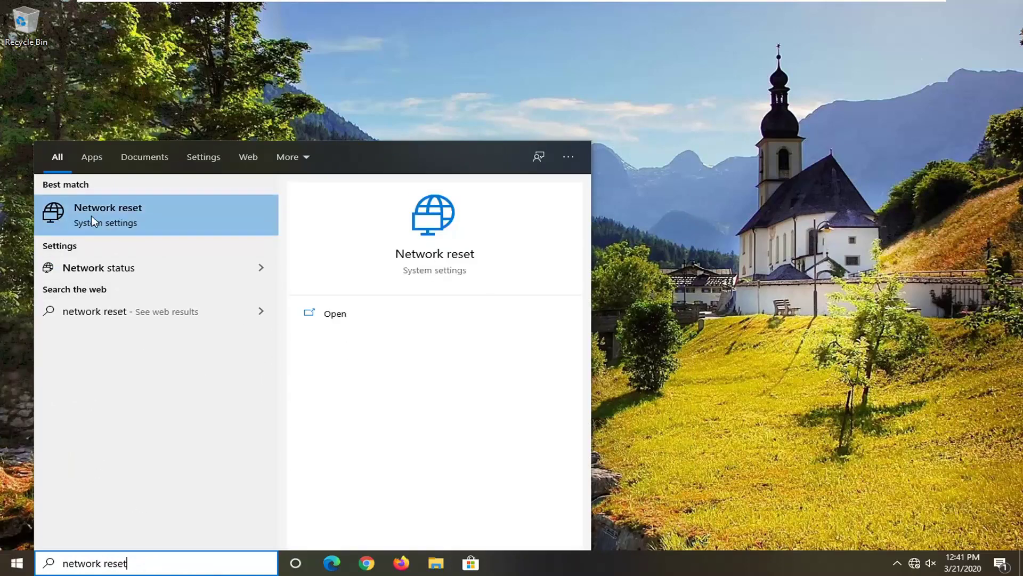
{"action": "left_click", "coordinate": [123, 218]}
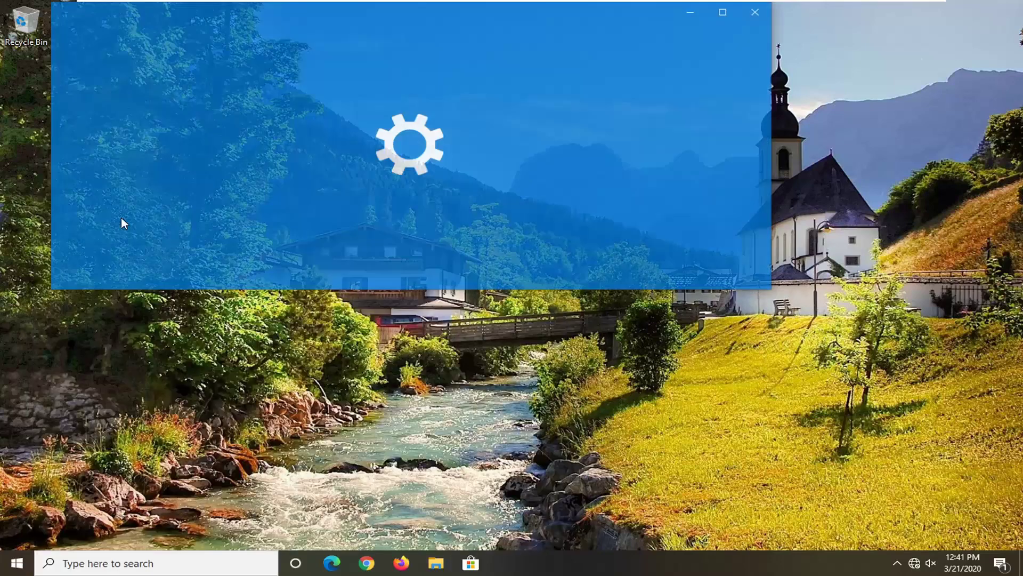
Confirm Reset now for the network, dismiss the 5-minute shutdown notice, and close Settings
{"action": "left_click_drag", "start_coordinate": [387, 20], "coordinate": [494, 66]}
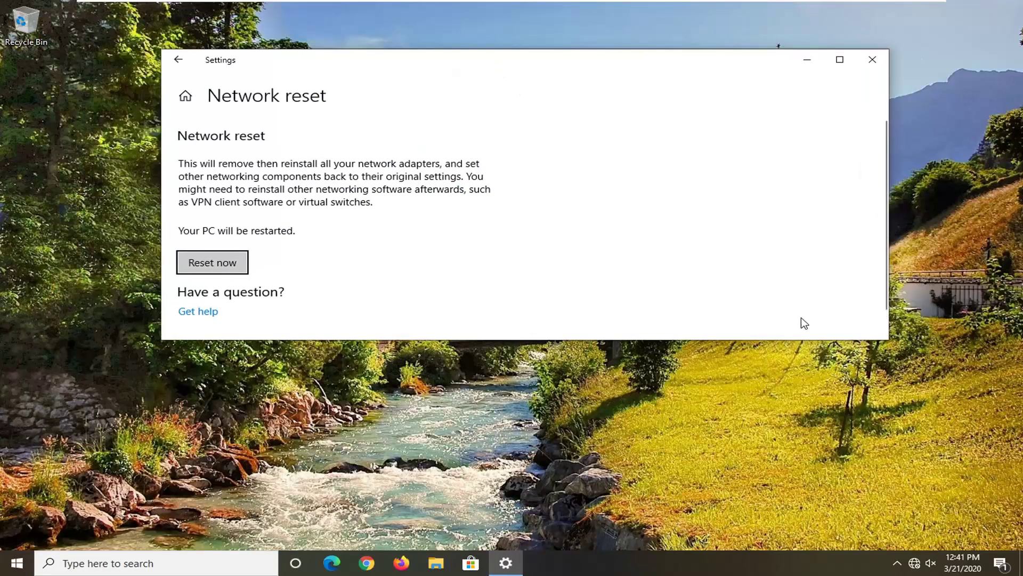
{"action": "left_click_drag", "start_coordinate": [885, 341], "coordinate": [816, 509]}
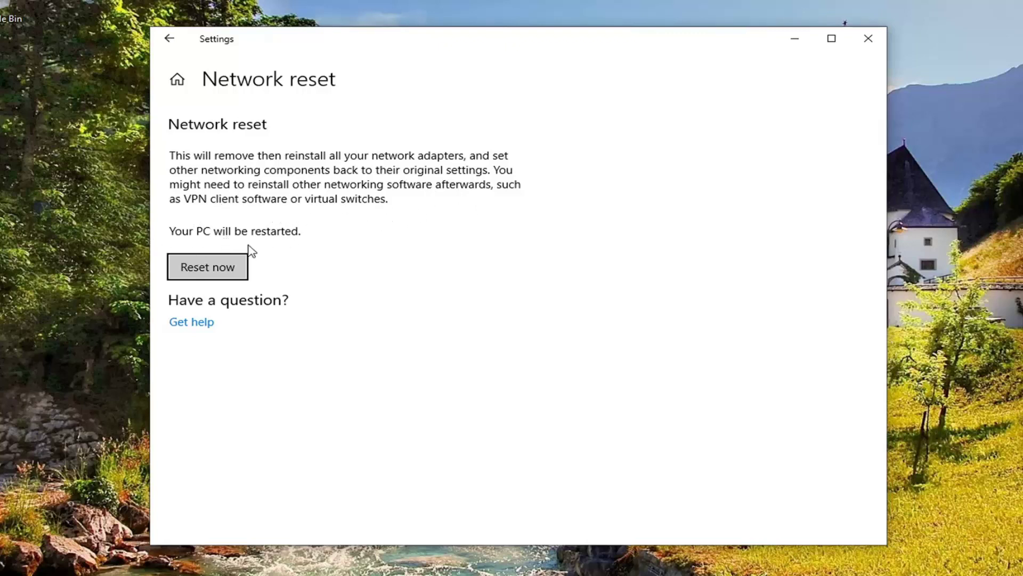
{"action": "left_click", "coordinate": [205, 270]}
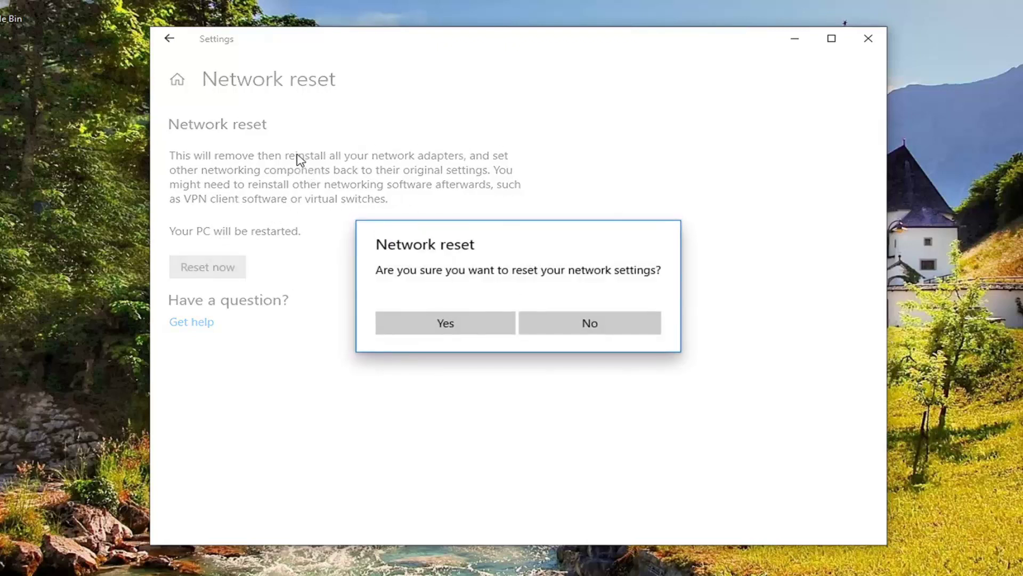
{"action": "left_click", "coordinate": [436, 325]}
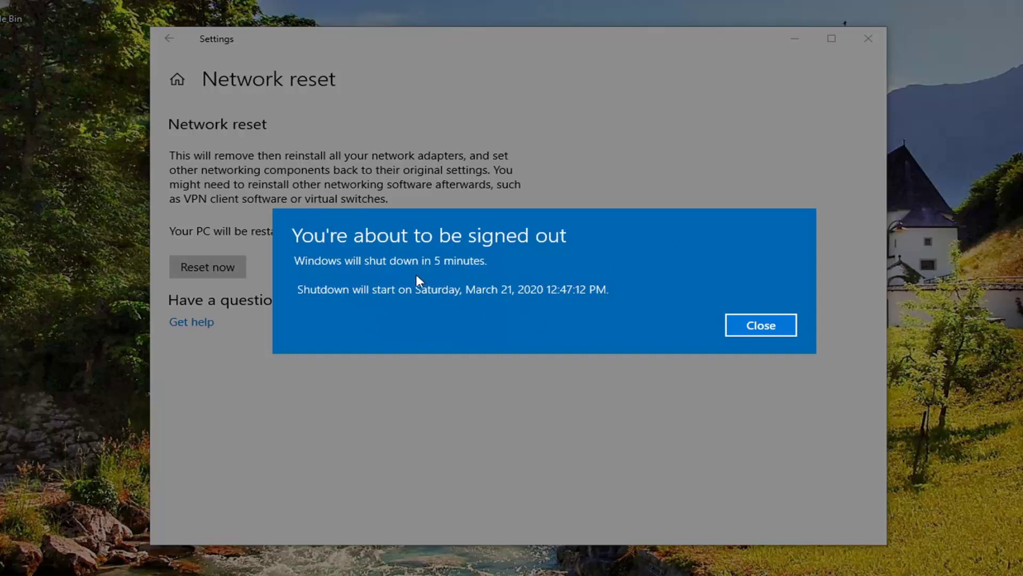
{"action": "left_click", "coordinate": [754, 324]}
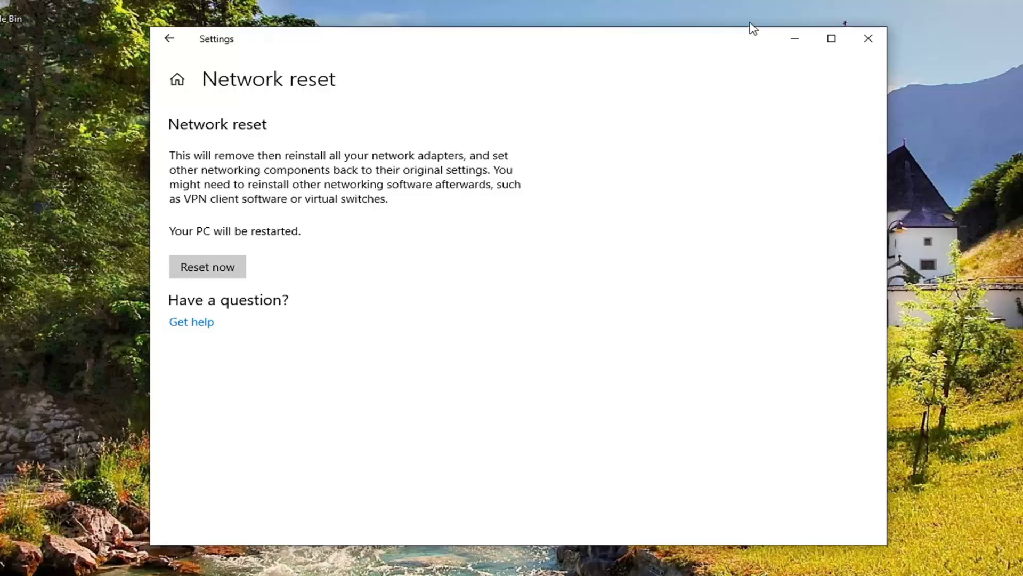
{"action": "left_click", "coordinate": [868, 37]}
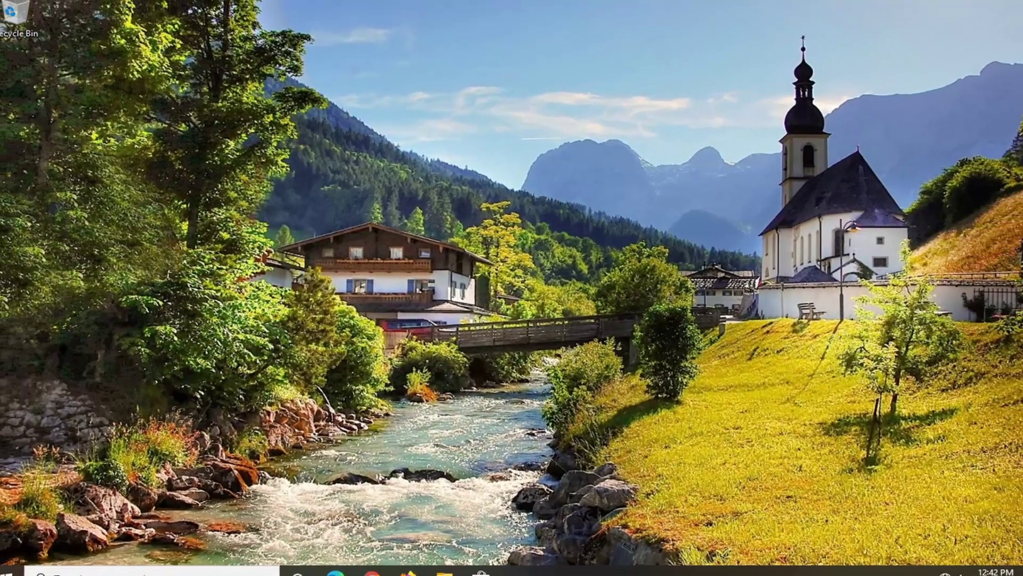